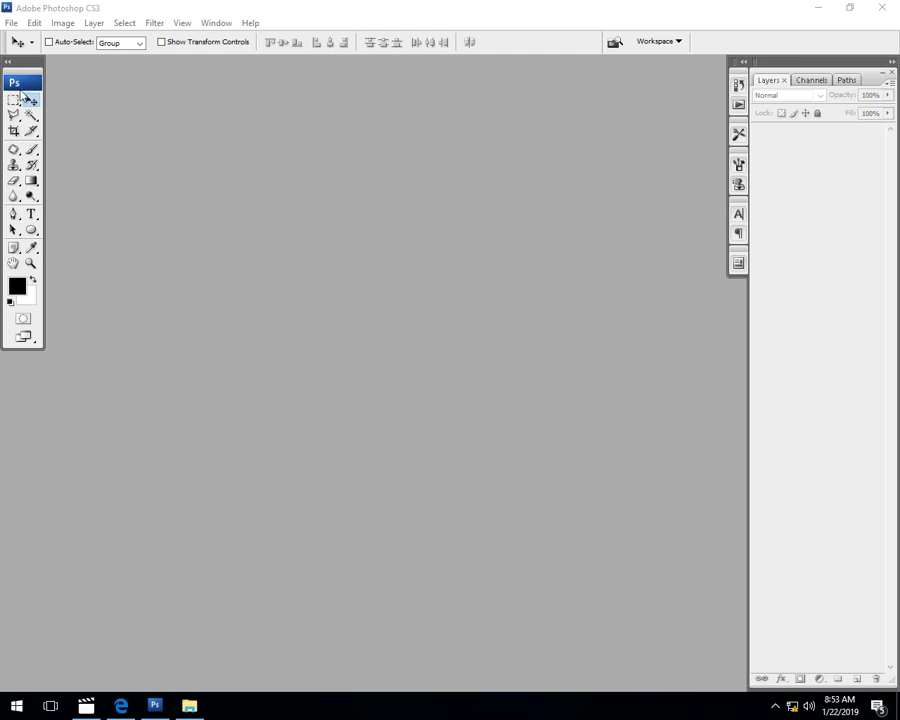
# Create a new 4 × 4 inch document at 150 pixels/inch in RGB Color mode with transparent background contents.
pyautogui.click(11, 22)
pyautogui.click(20, 38)
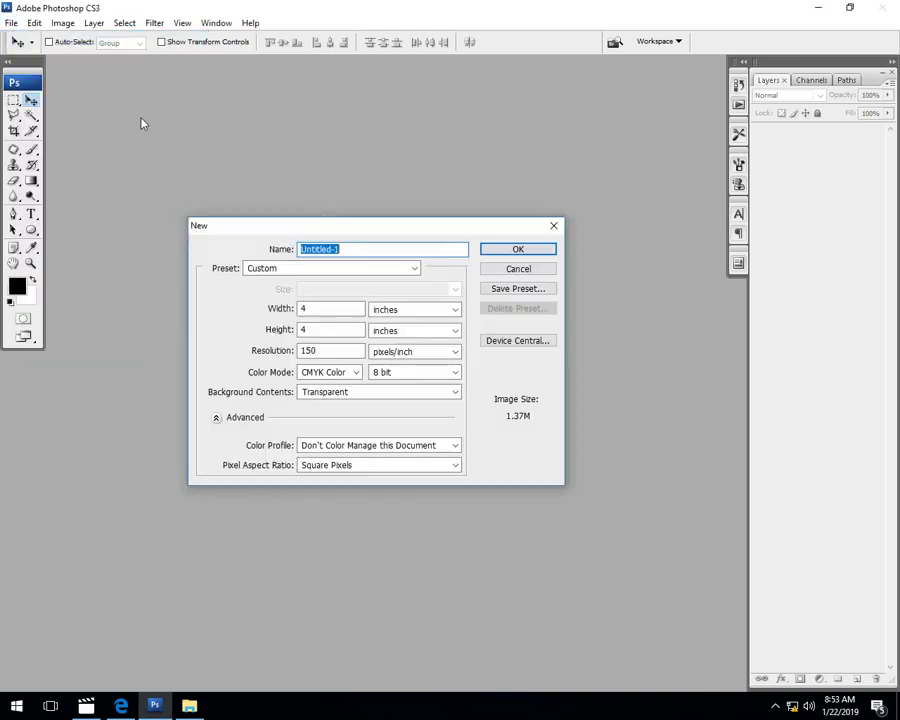
pyautogui.press('Tab')
pyautogui.press('Tab')
pyautogui.press('Tab')
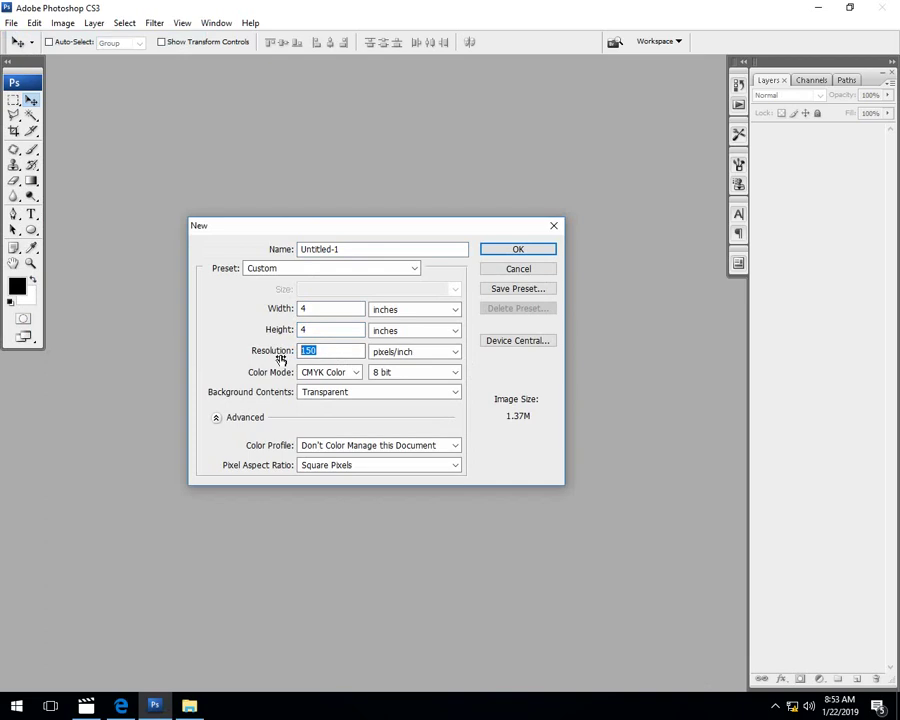
pyautogui.click(358, 372)
pyautogui.click(330, 405)
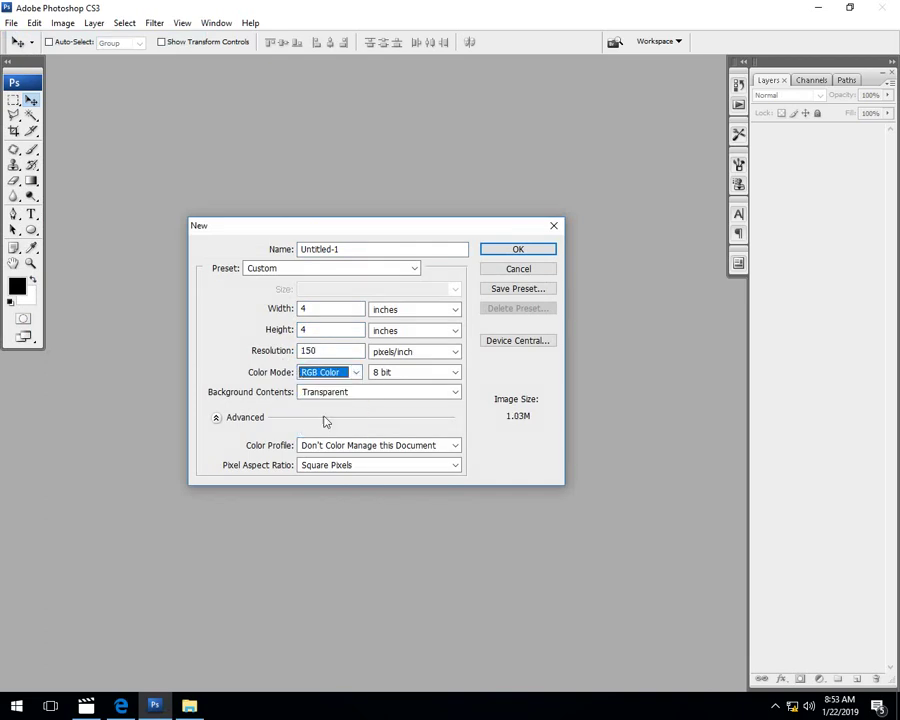
pyautogui.press('Return')
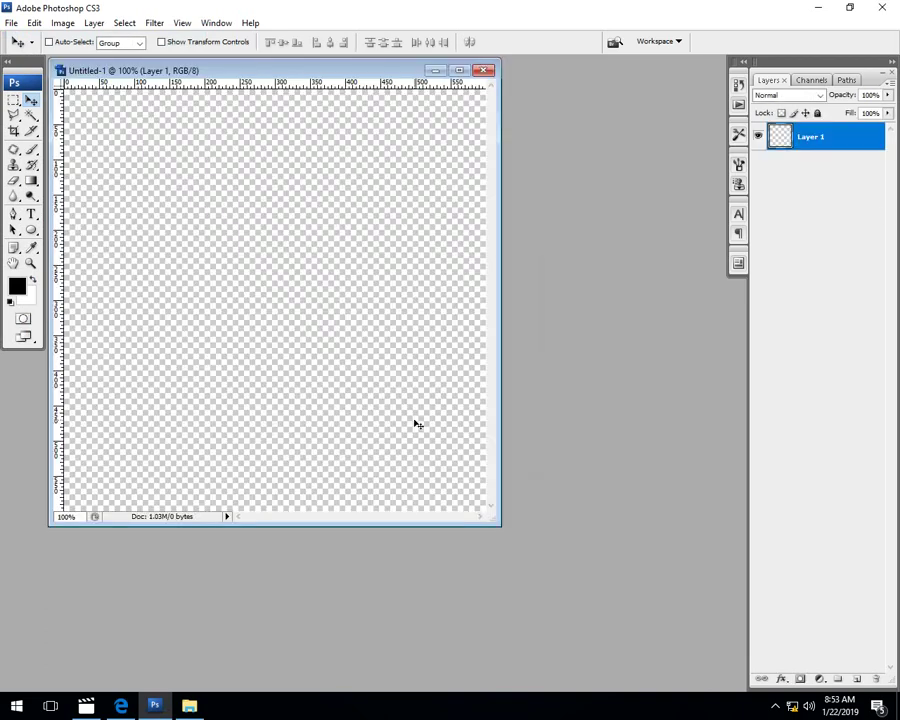
# Replace the transparent document with a new one that has white background contents, and maximize its window.
pyautogui.click(484, 70)
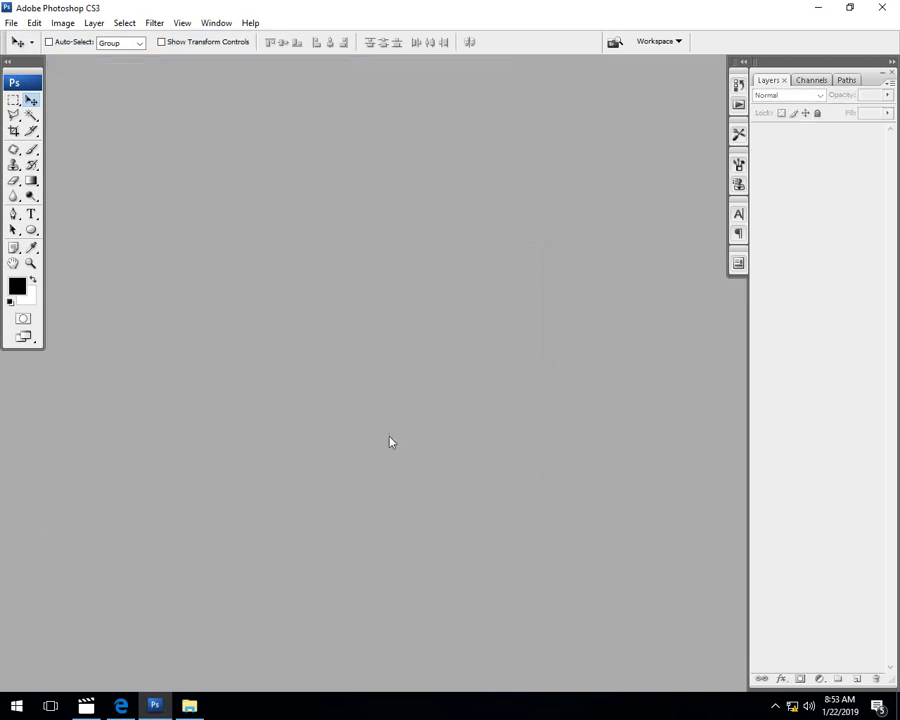
pyautogui.hotkey('ctrl', 'n')
pyautogui.click(346, 391)
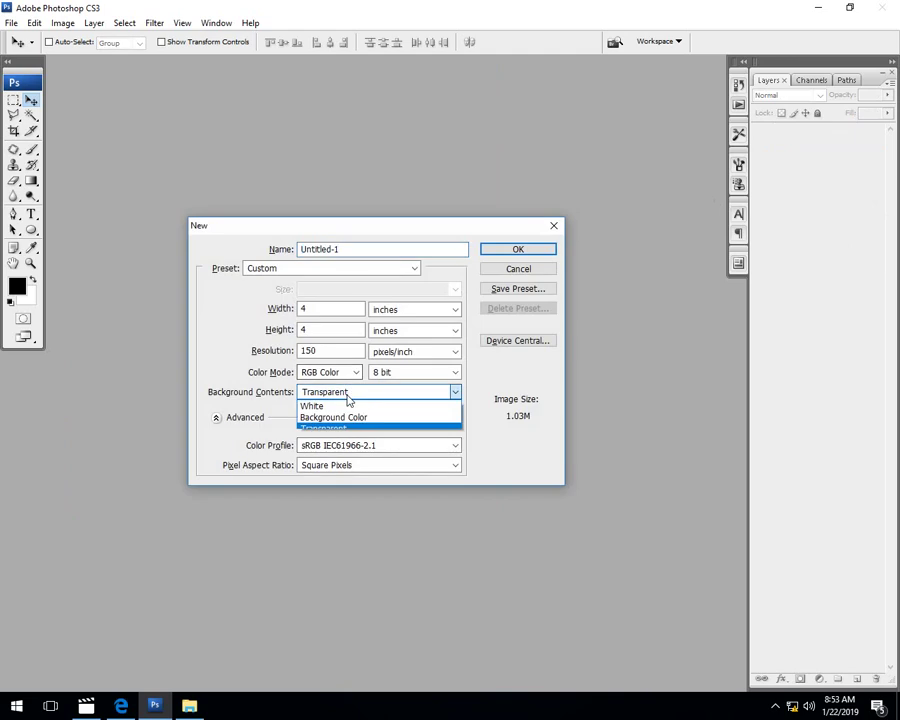
pyautogui.click(318, 406)
pyautogui.press('Return')
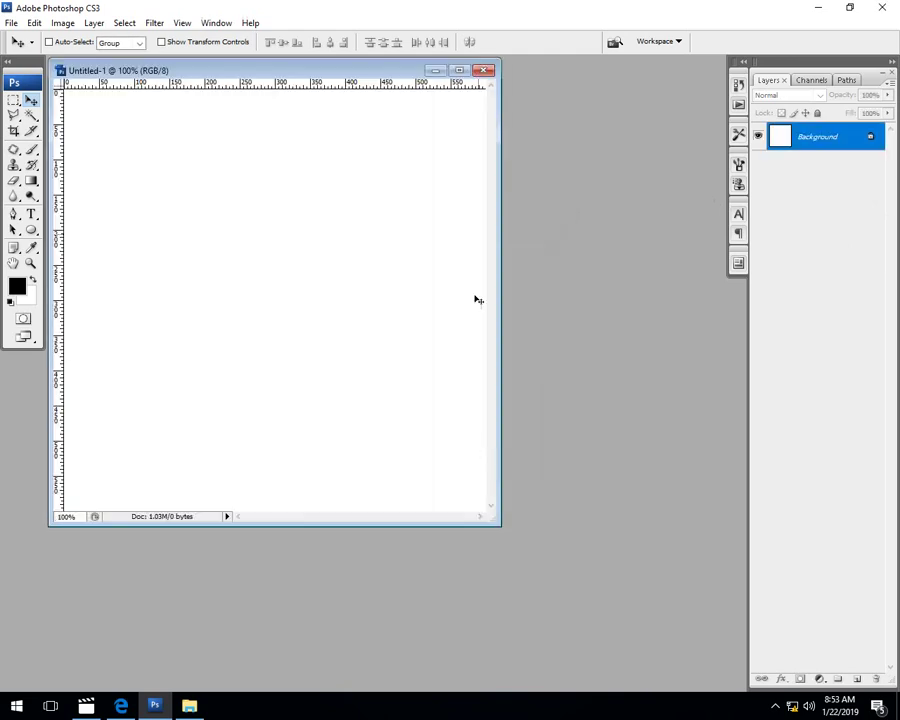
pyautogui.click(460, 70)
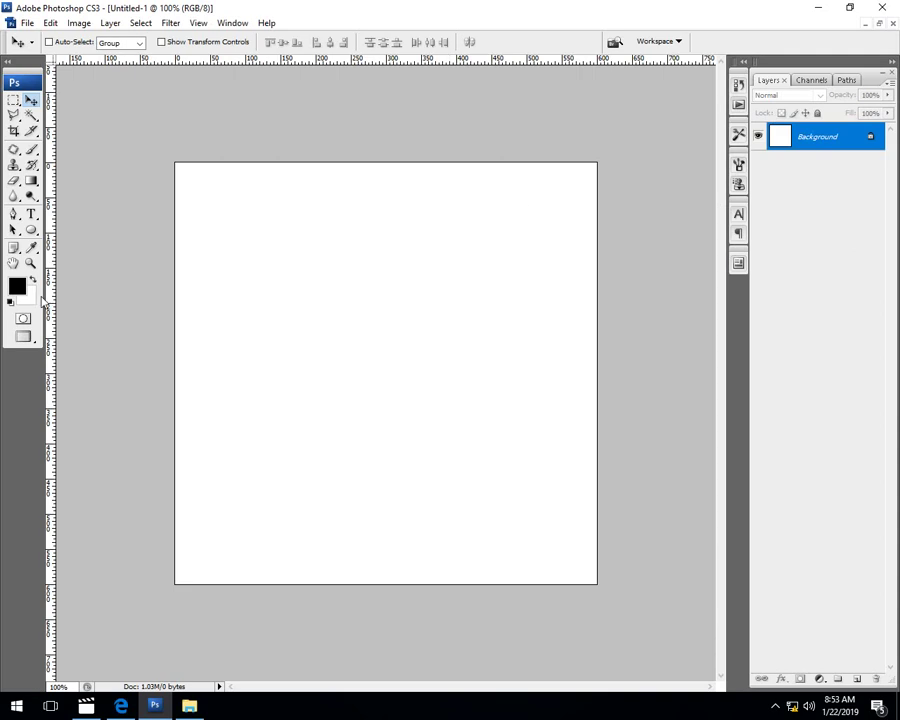
# Select a rectangular area about 455 × 300 px in the upper part of the canvas and add a new layer.
pyautogui.moveTo(13, 100); pyautogui.dragTo(70, 96)
pyautogui.moveTo(220, 222); pyautogui.dragTo(538, 434)
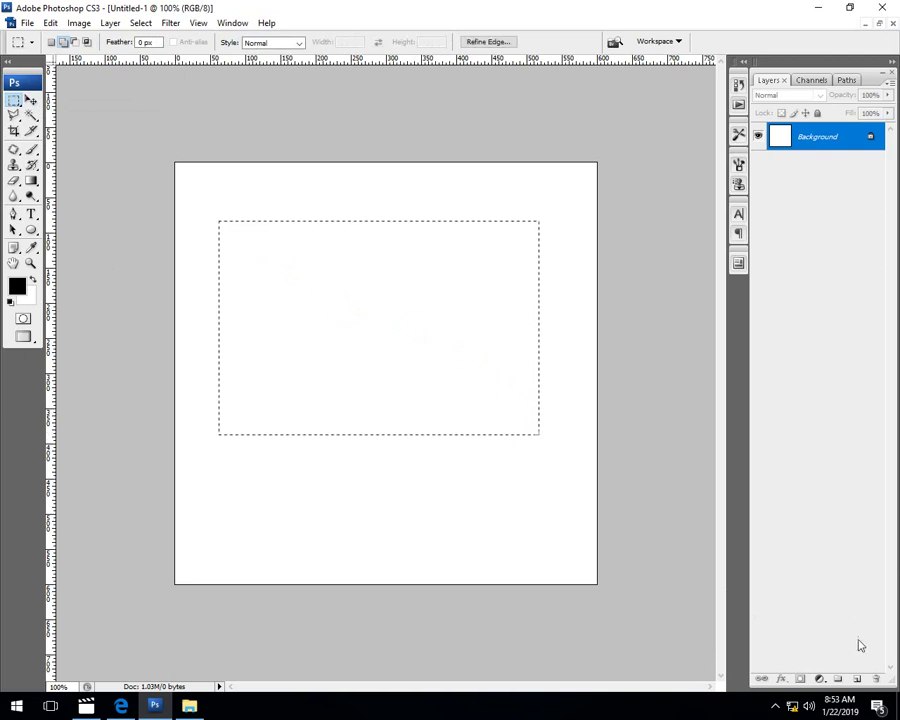
pyautogui.click(858, 678)
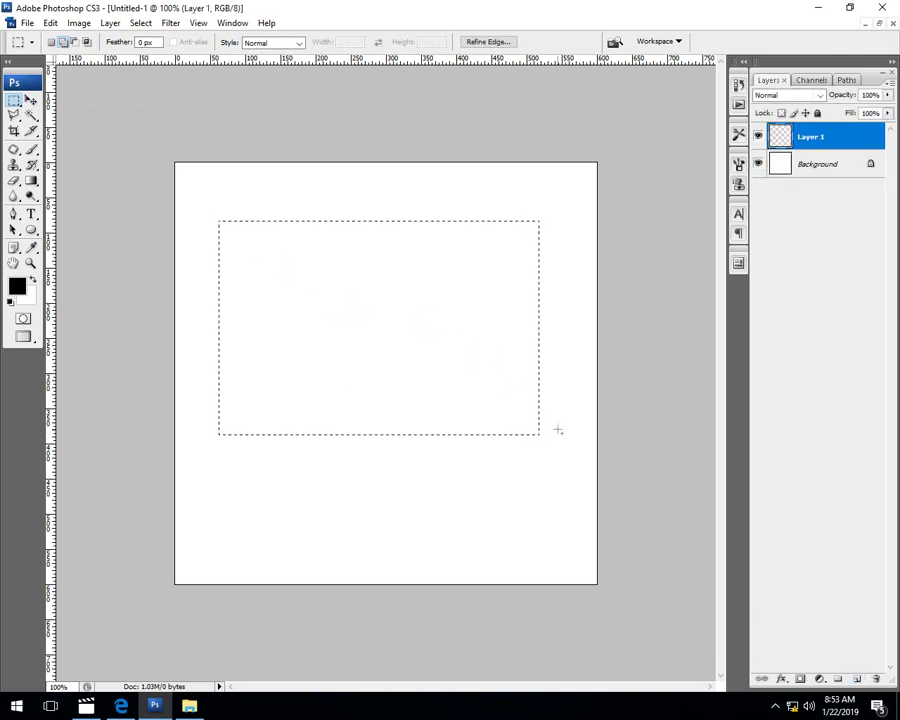
# Set the foreground color to dark green #145600 and fill the rectangular selection with it.
pyautogui.click(17, 286)
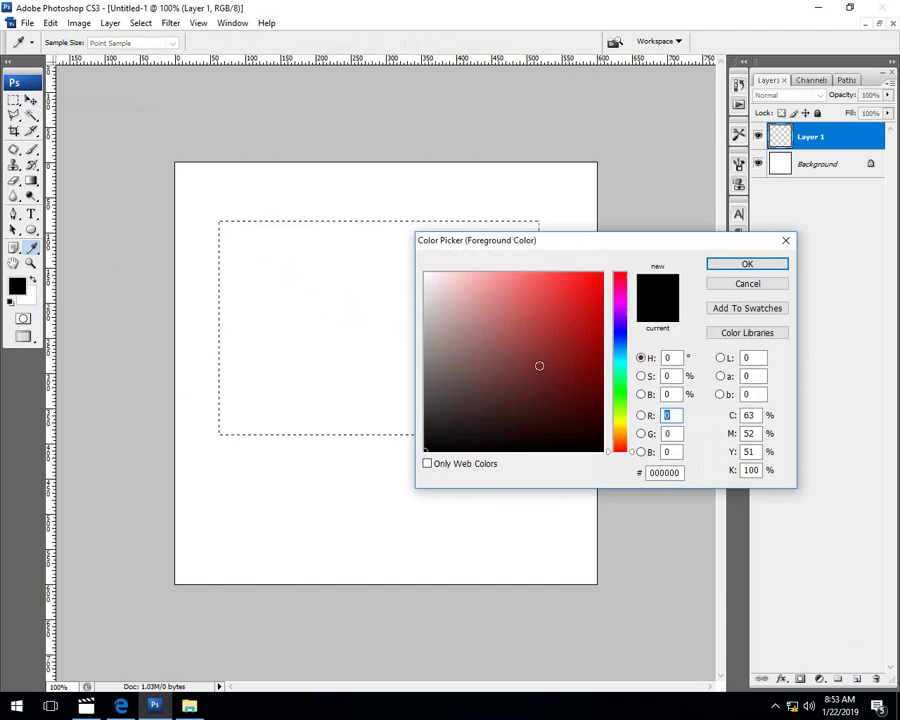
pyautogui.click(603, 273)
pyautogui.click(624, 410)
pyautogui.moveTo(624, 410); pyautogui.dragTo(621, 398)
pyautogui.moveTo(606, 345); pyautogui.dragTo(605, 391)
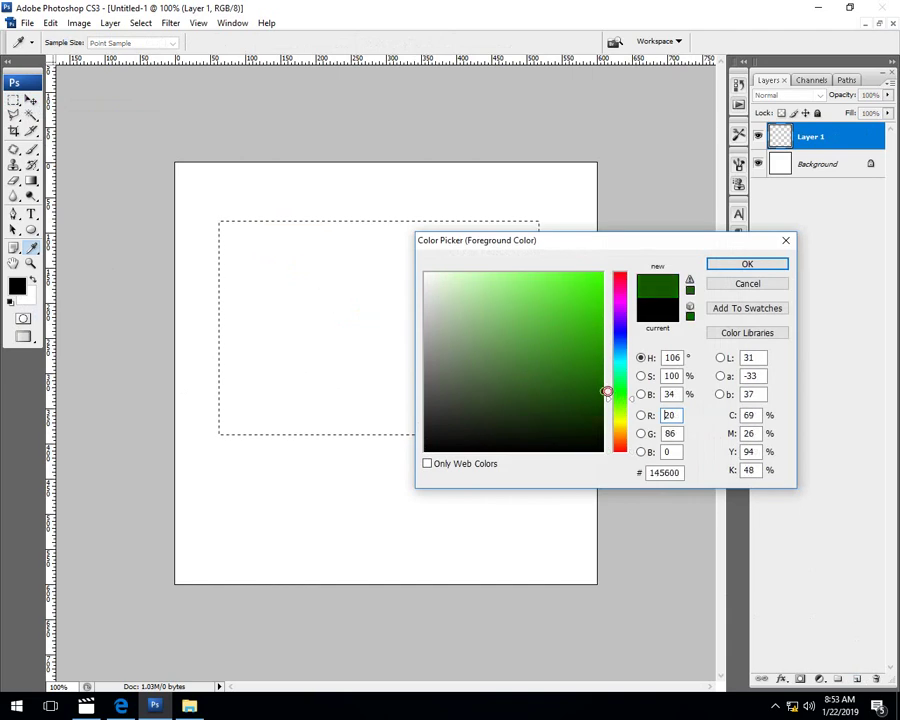
pyautogui.click(746, 264)
pyautogui.hotkey('alt', 'BackSpace')
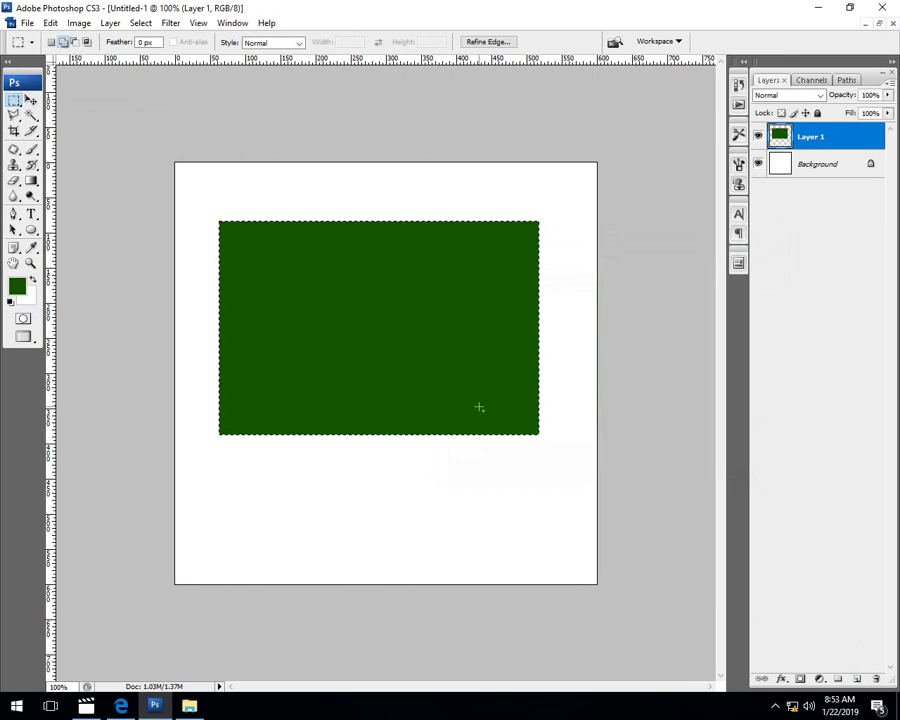
# Deselect the green rectangle and shift it slightly right and down on the canvas.
pyautogui.hotkey('ctrl', 'd')
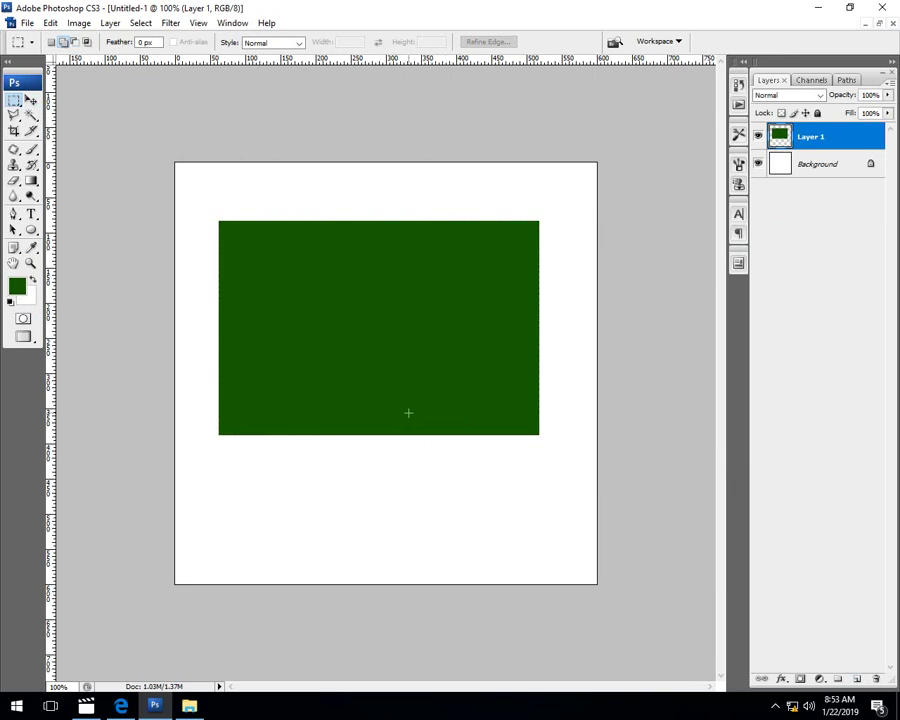
pyautogui.click(31, 100)
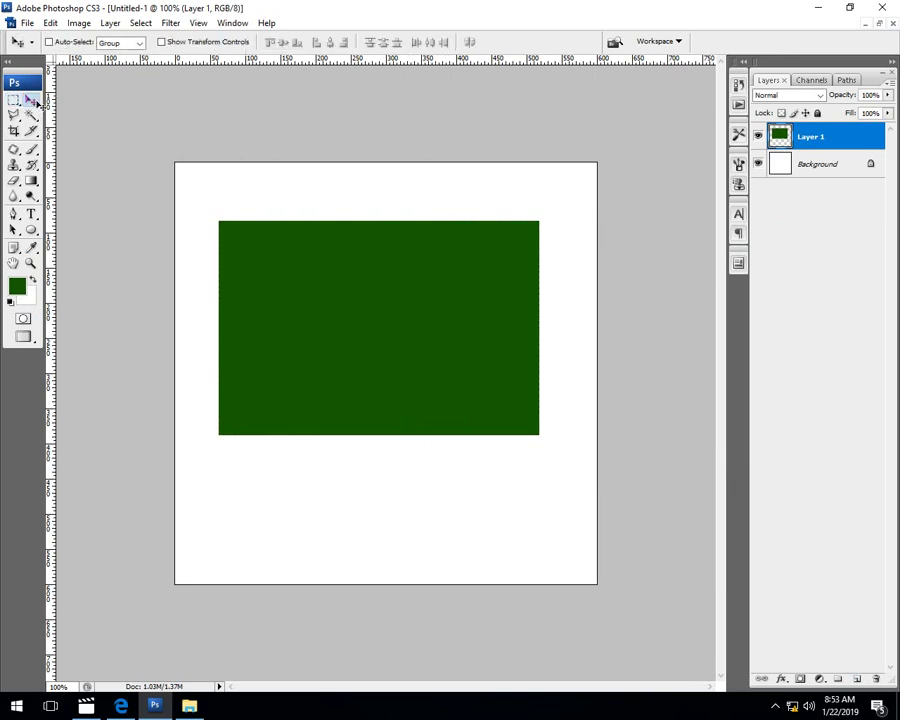
pyautogui.moveTo(358, 311); pyautogui.dragTo(428, 291)
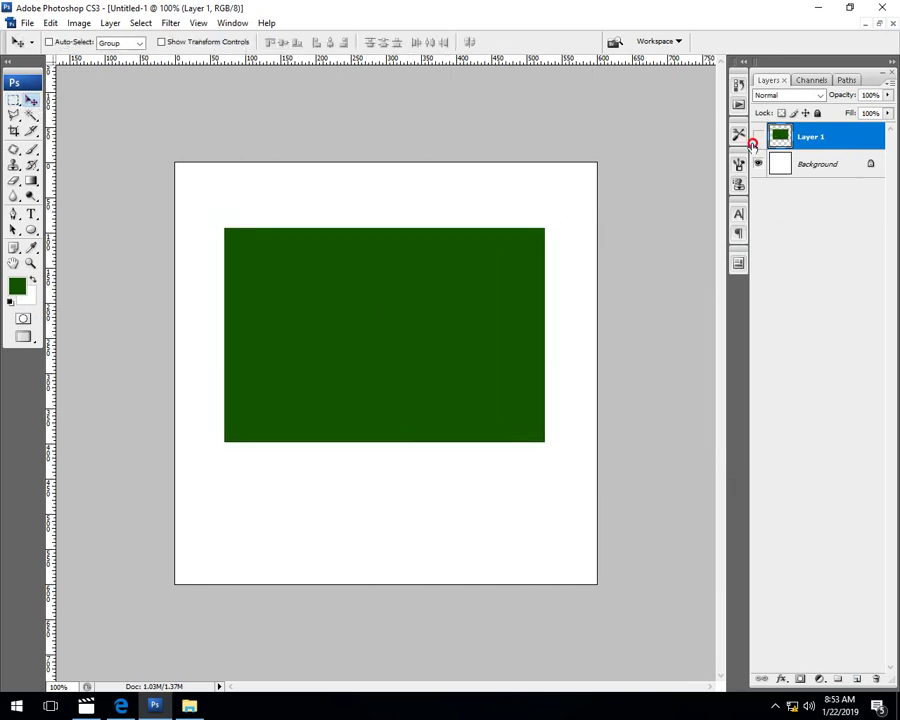
# Select a full-height strip about 145 px wide at the green rectangle's left edge, fill it white on a new layer, and deselect.
pyautogui.click(13, 100)
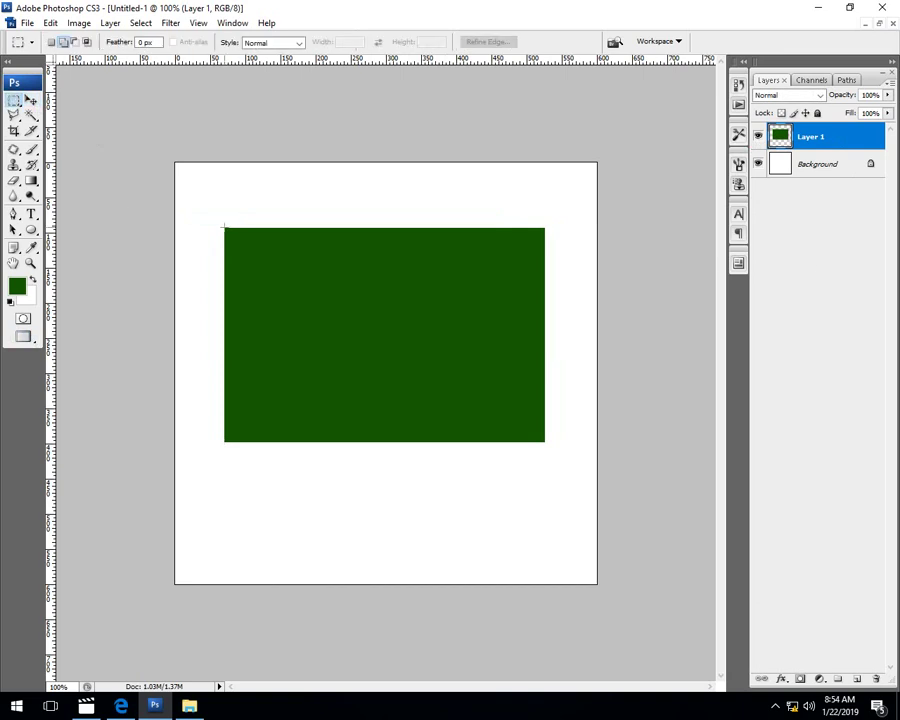
pyautogui.moveTo(224, 227); pyautogui.dragTo(326, 441)
pyautogui.click(857, 679)
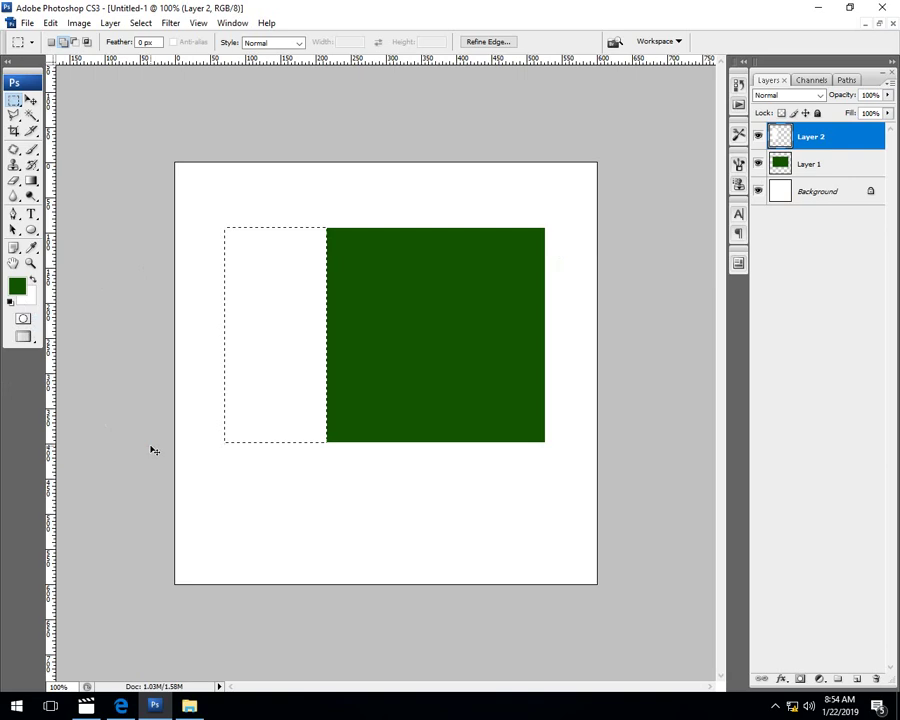
pyautogui.hotkey('ctrl', 'd')
pyautogui.press('v')
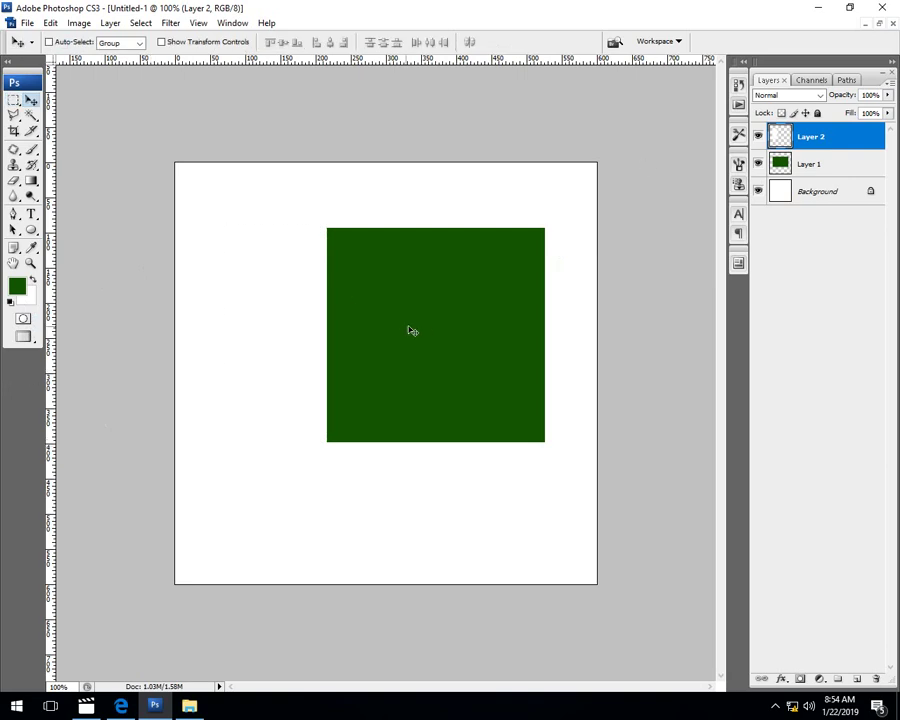
# Reselect the left strip, fill it with black #000000 on Layer 2, and deselect it.
pyautogui.hotkey('ctrl', 'shift', 'd')
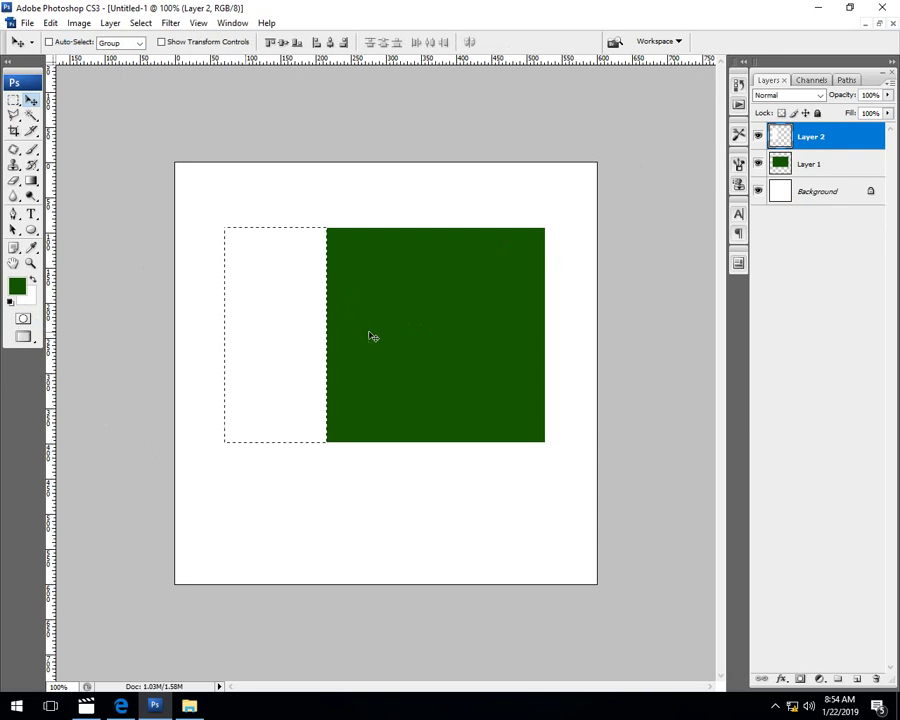
pyautogui.click(16, 285)
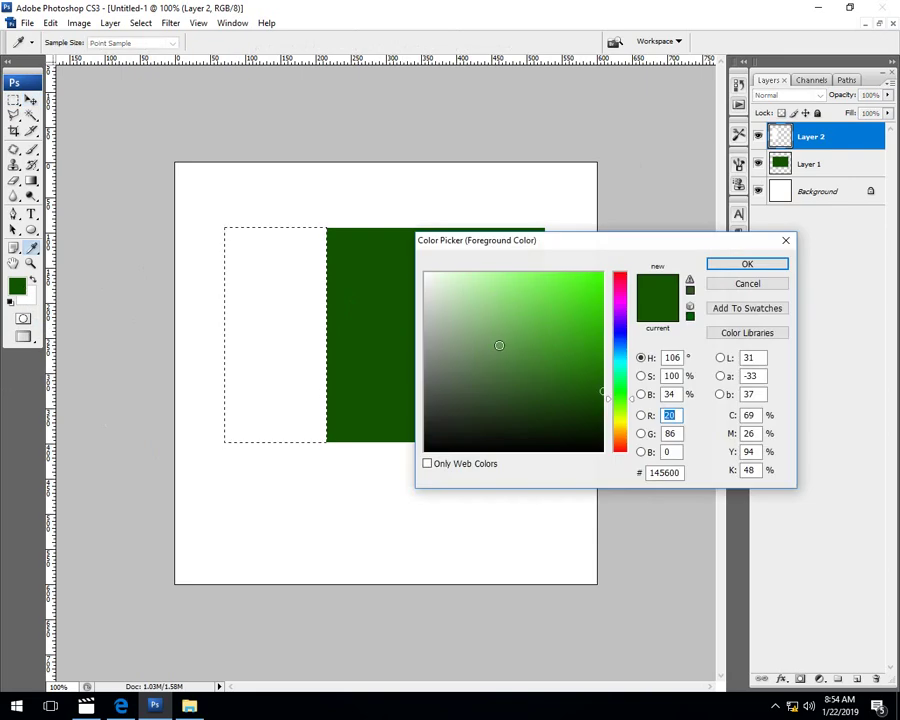
pyautogui.moveTo(500, 344)
pyautogui.mouseDown()
pyautogui.moveTo(464, 382)
pyautogui.moveTo(425, 450)
pyautogui.mouseUp()
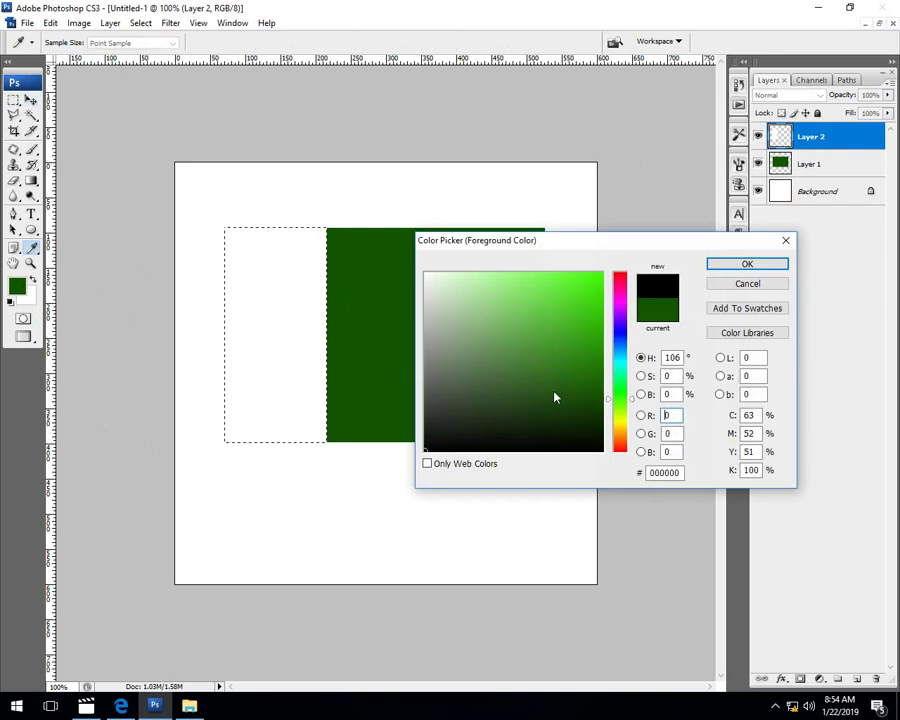
pyautogui.click(712, 263)
pyautogui.press('v')
pyautogui.hotkey('alt', 'BackSpace')
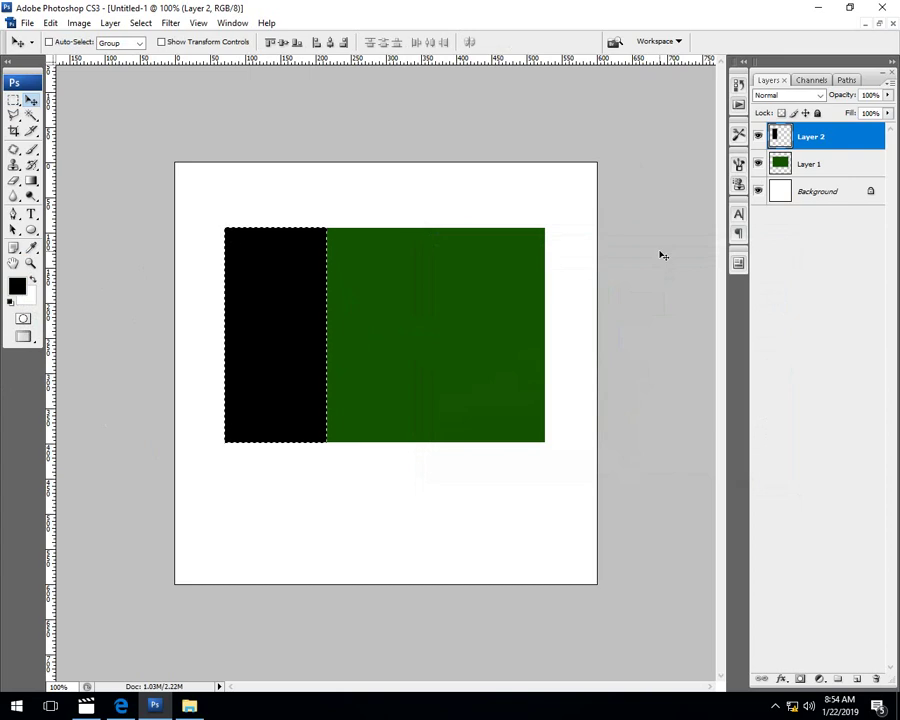
pyautogui.hotkey('ctrl', 'd')
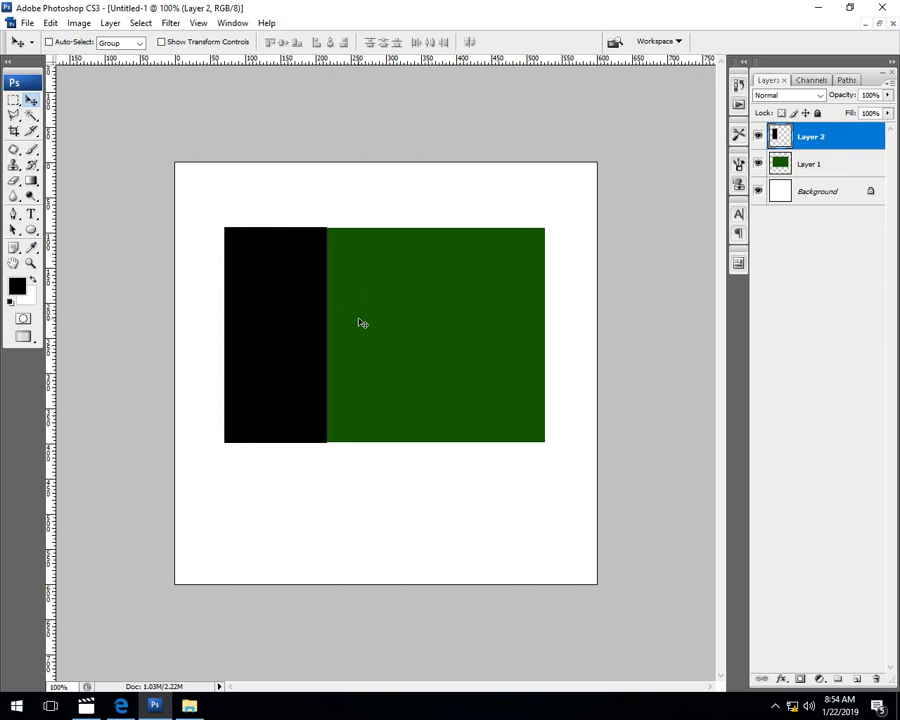
pyautogui.click(820, 164)
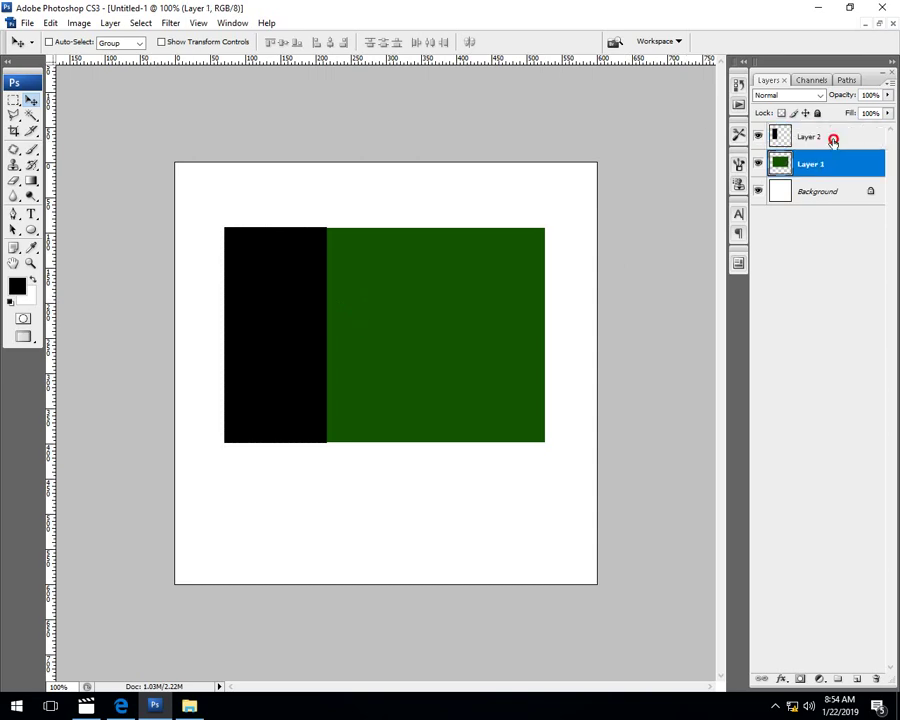
pyautogui.click(832, 140)
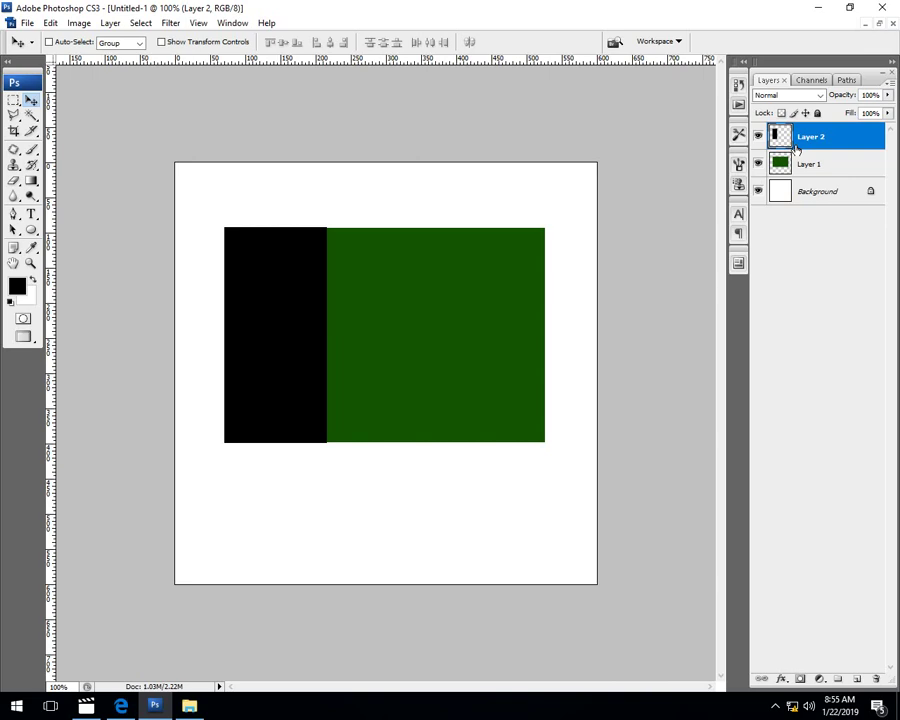
pyautogui.moveTo(454, 4); pyautogui.dragTo(422, 110)
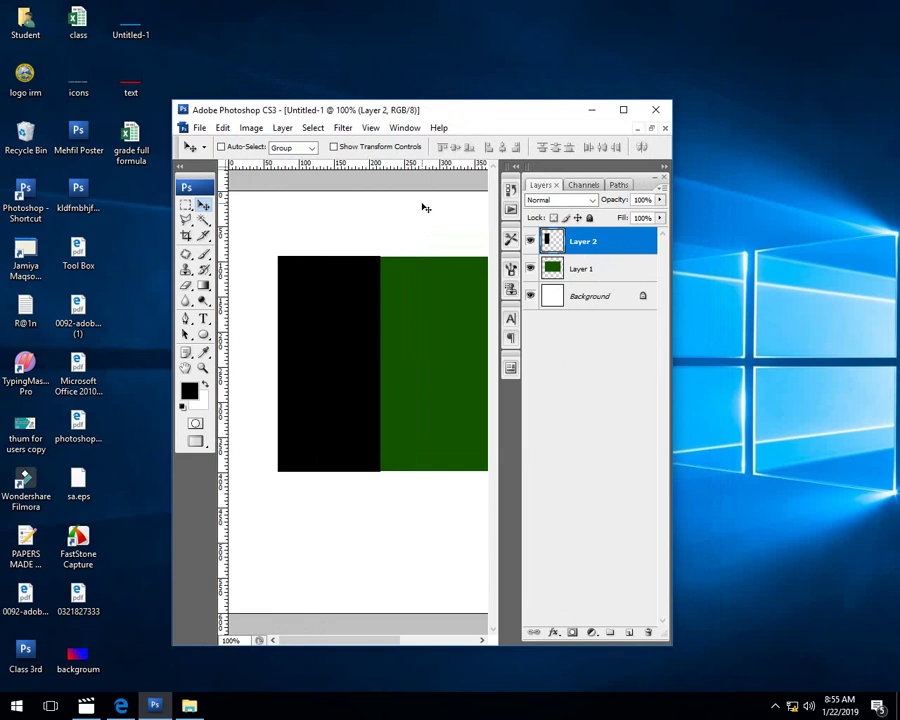
pyautogui.click(623, 109)
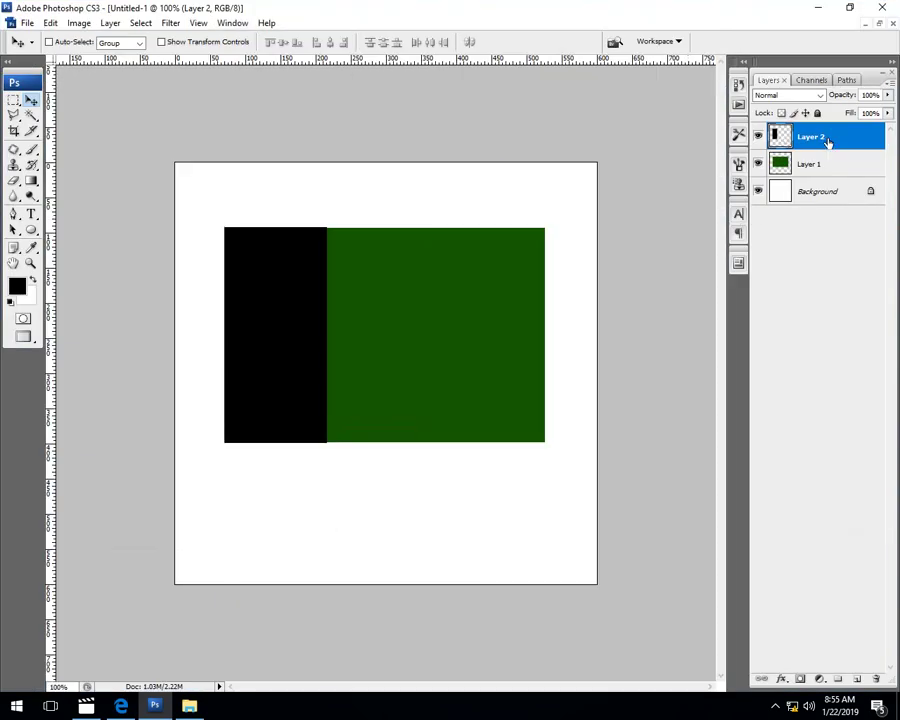
# Move Layer 2 below Layer 1 in the stacking order, and turn its visibility off and on again.
pyautogui.moveTo(828, 141); pyautogui.dragTo(828, 173)
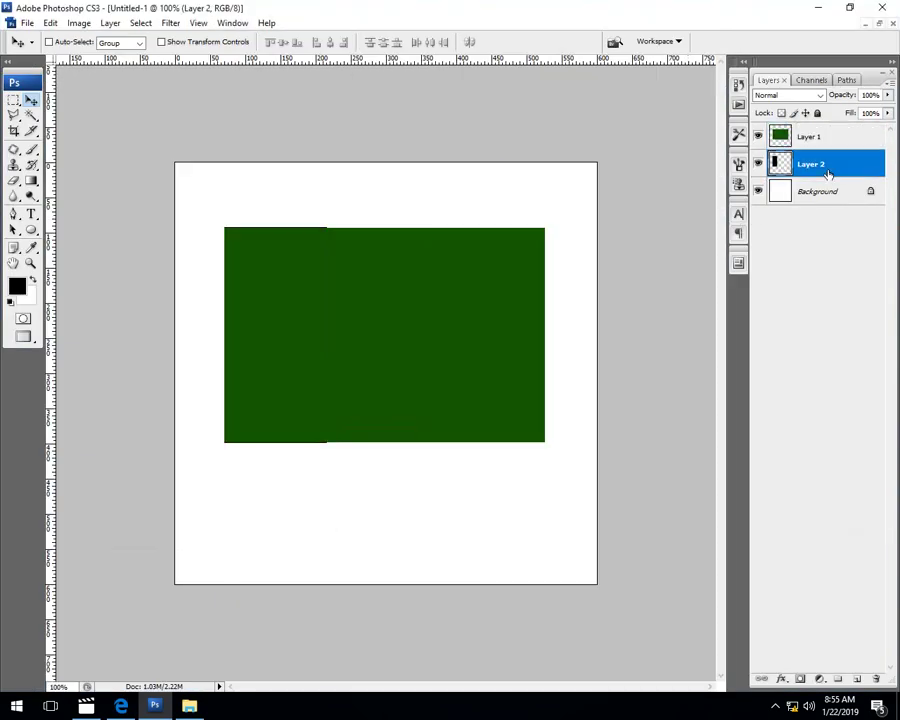
pyautogui.click(757, 165)
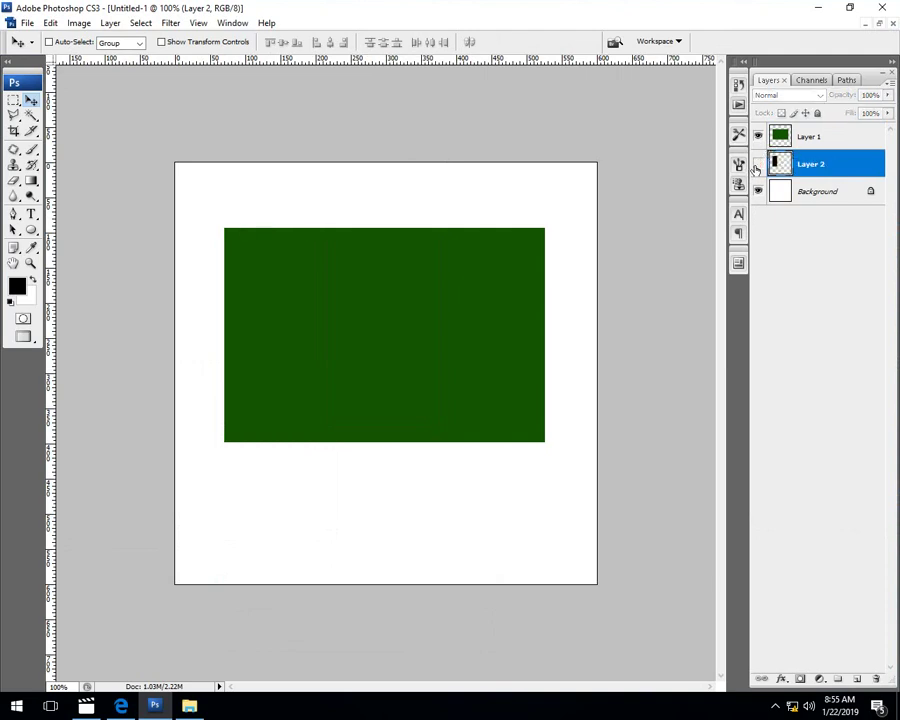
pyautogui.click(757, 165)
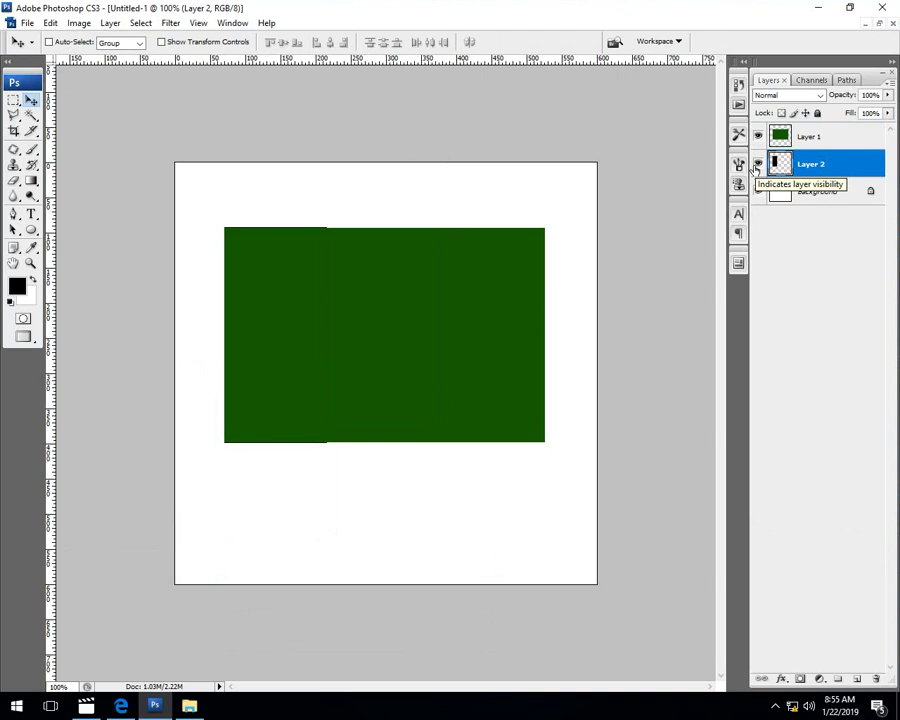
# Make the Background layer active and draw a circular selection about 160 px across over the right part of the green rectangle.
pyautogui.click(811, 140)
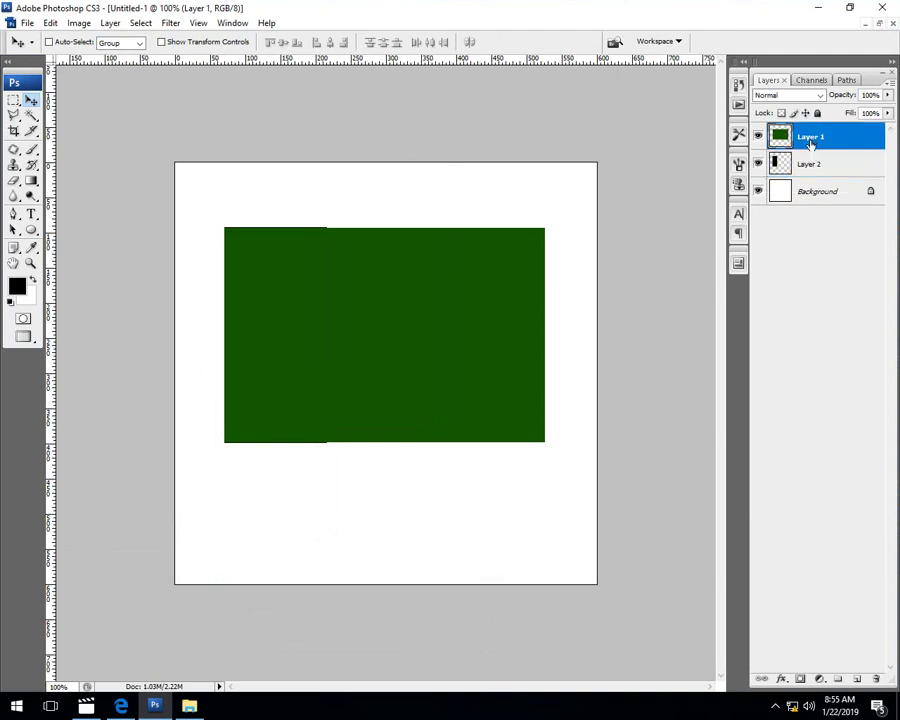
pyautogui.click(818, 170)
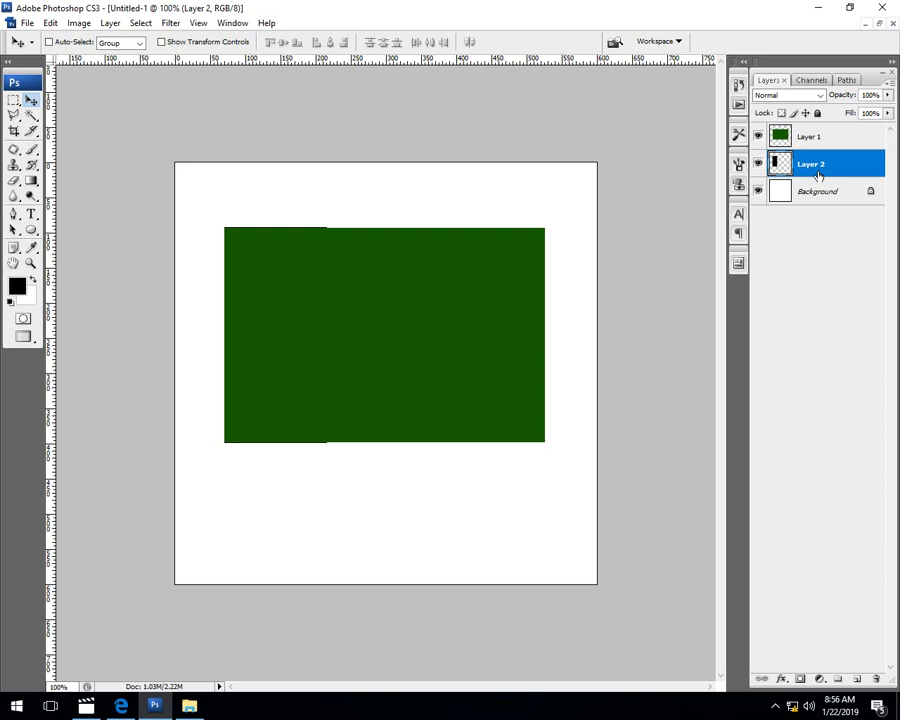
pyautogui.click(816, 198)
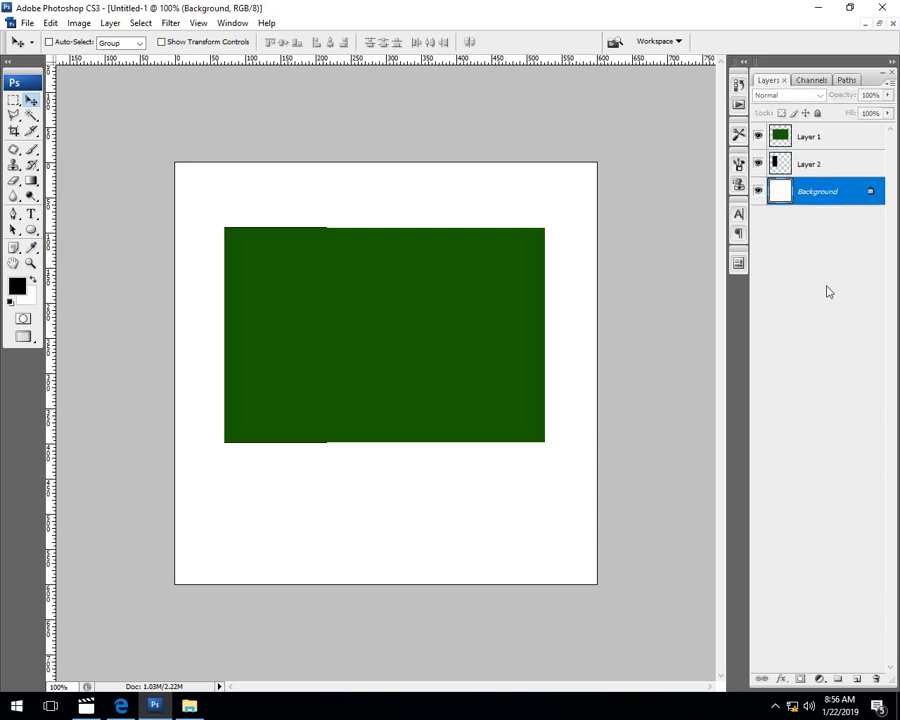
pyautogui.click(14, 101)
pyautogui.click(80, 113)
pyautogui.moveTo(362, 274); pyautogui.dragTo(475, 396)
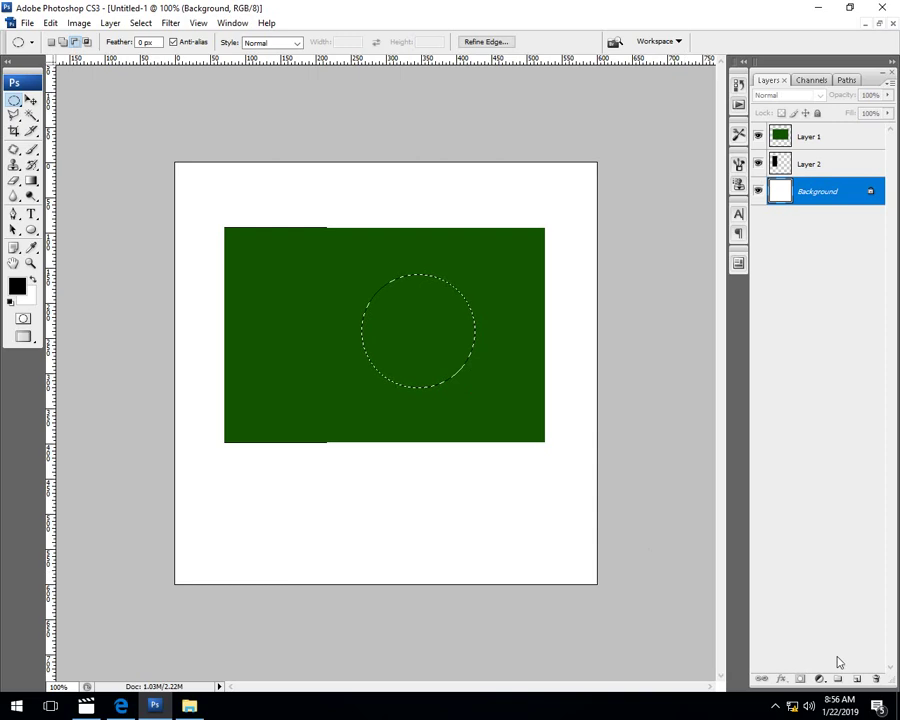
# Fill the circular selection with magenta #ff00ea on a new layer above the Background, and deselect.
pyautogui.click(856, 680)
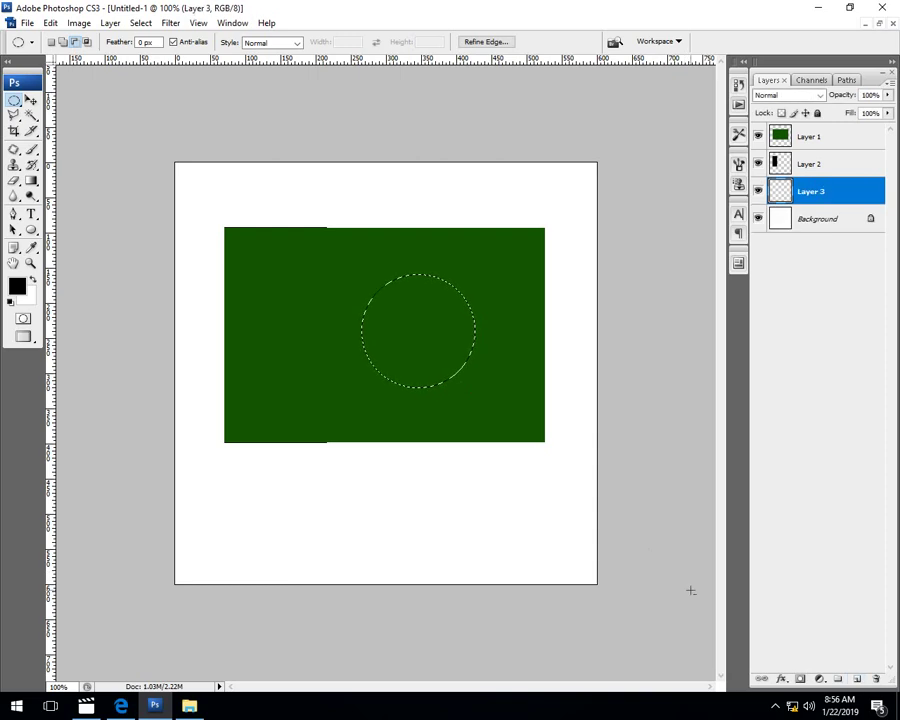
pyautogui.click(17, 286)
pyautogui.click(620, 302)
pyautogui.click(602, 273)
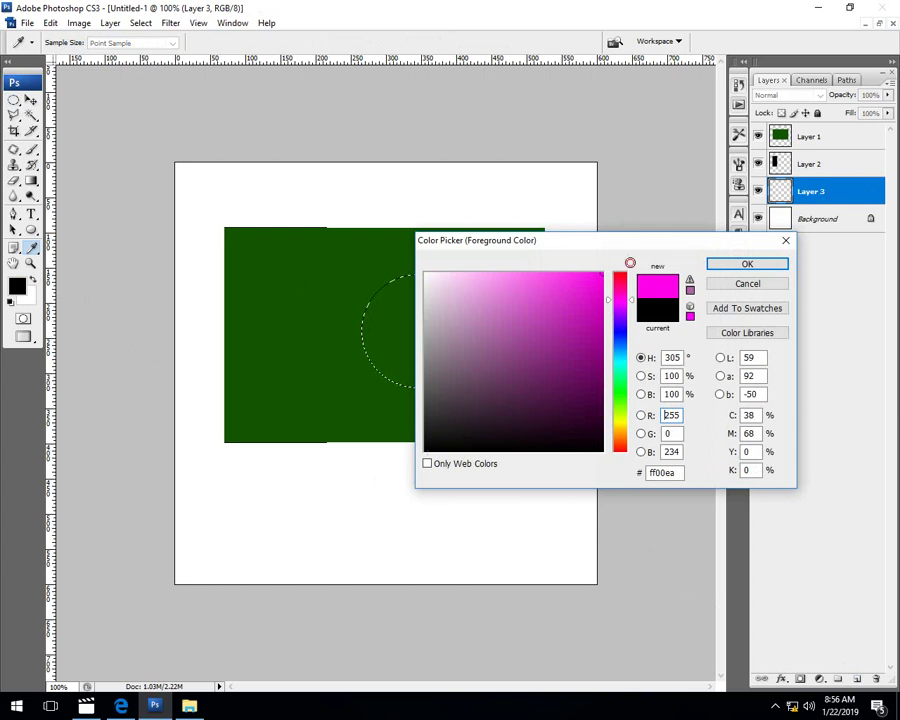
pyautogui.click(748, 263)
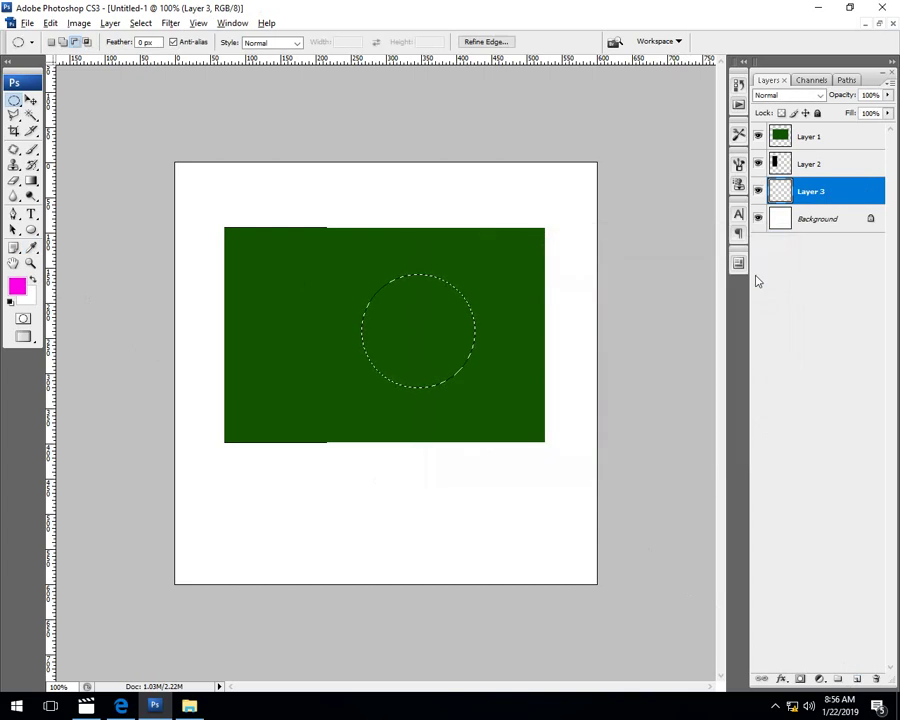
pyautogui.hotkey('alt', 'BackSpace')
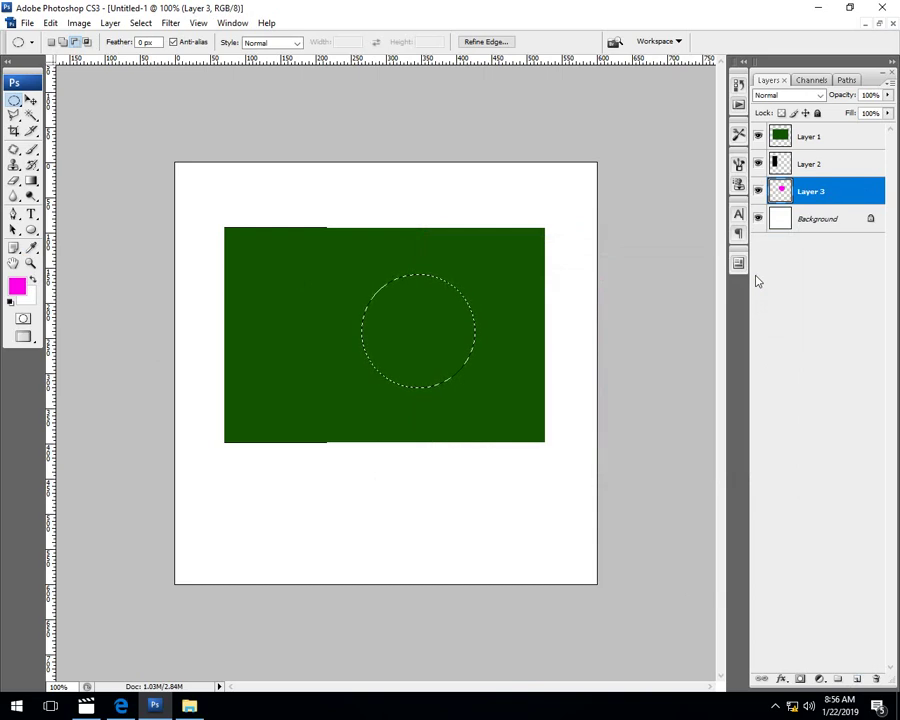
pyautogui.hotkey('ctrl', 'd')
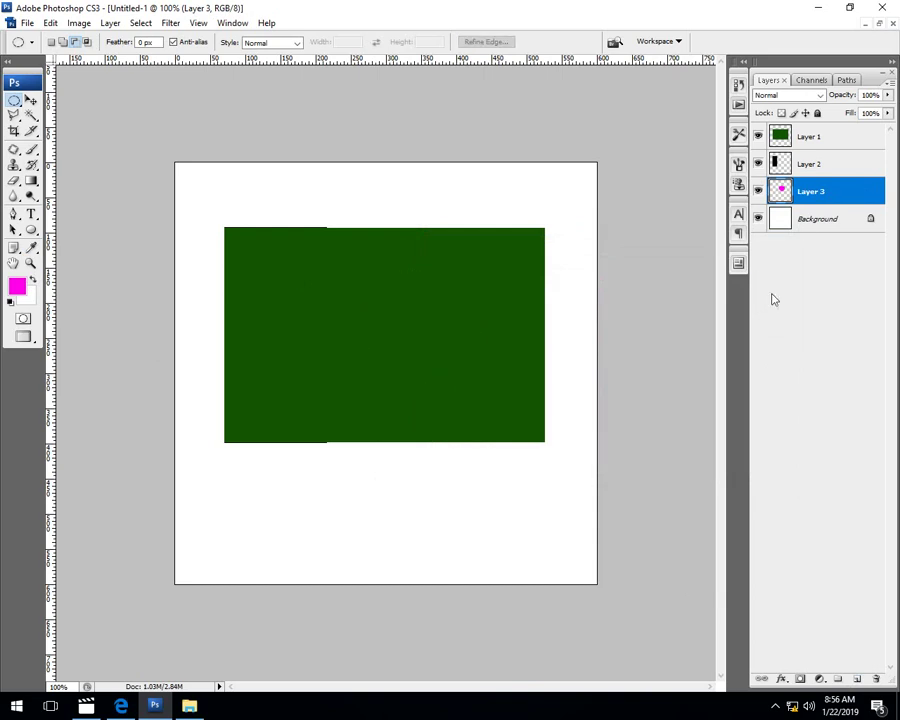
# Move the magenta circle's Layer 3 above Layer 1, to the top of the stacking order.
pyautogui.click(805, 140)
pyautogui.click(806, 192)
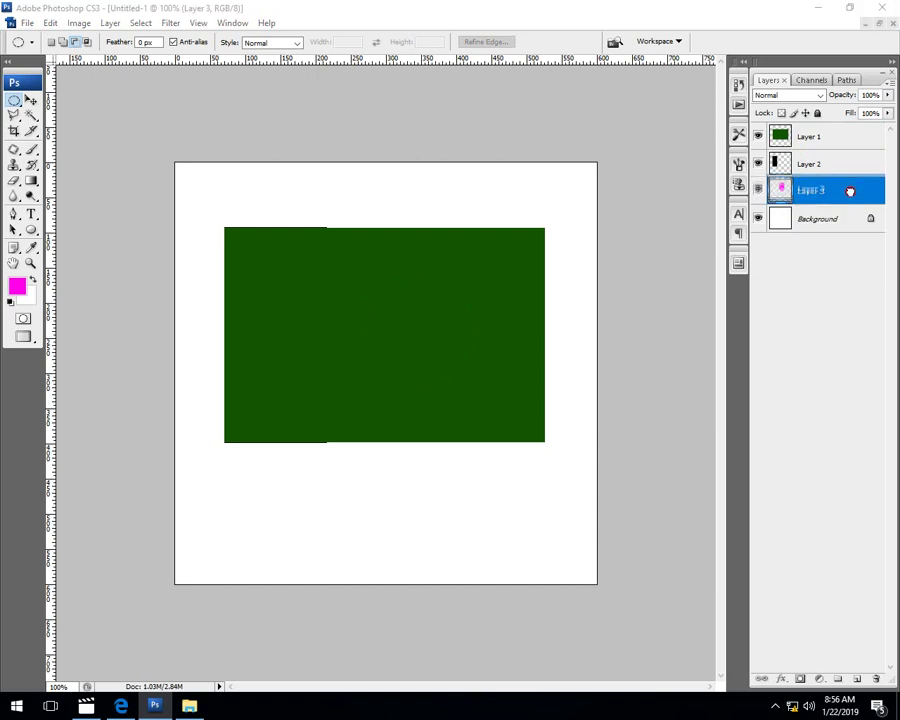
pyautogui.moveTo(850, 189); pyautogui.dragTo(843, 128)
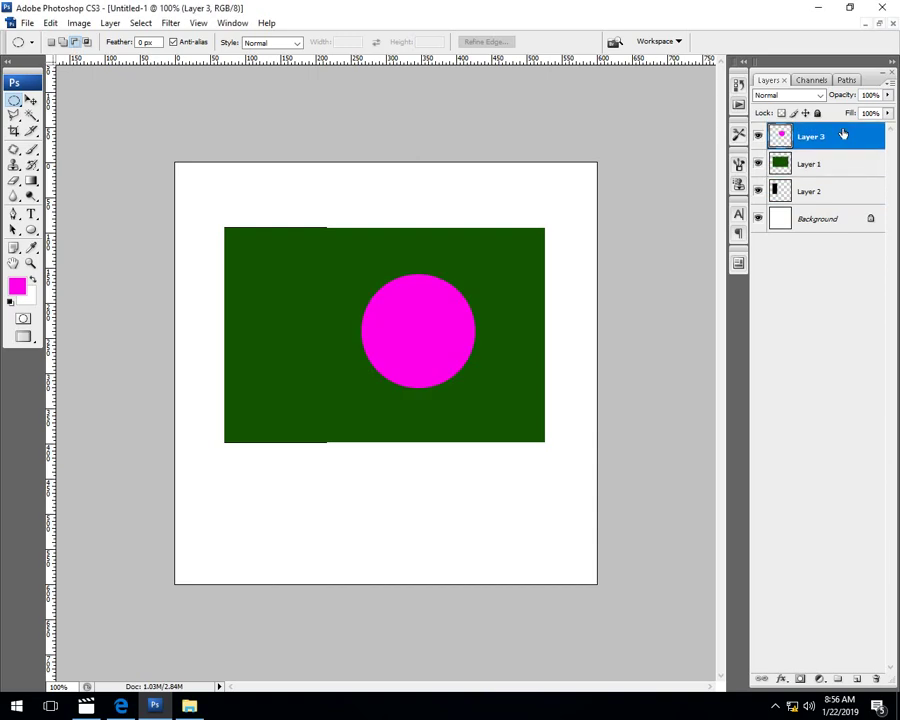